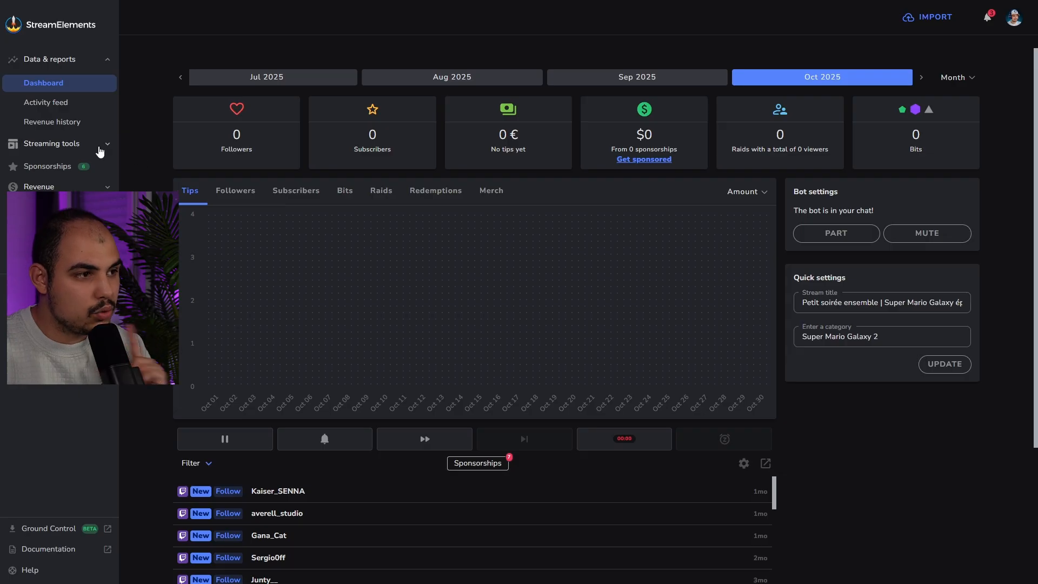
Open the My Overlays page from the Streaming tools section of the sidebar
left_click(97, 146)
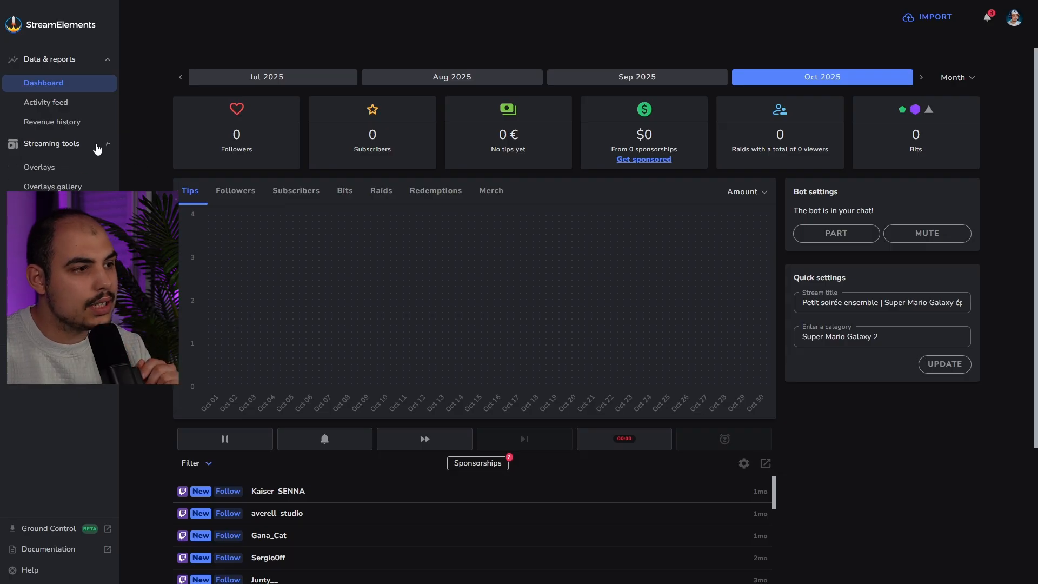
left_click(42, 169)
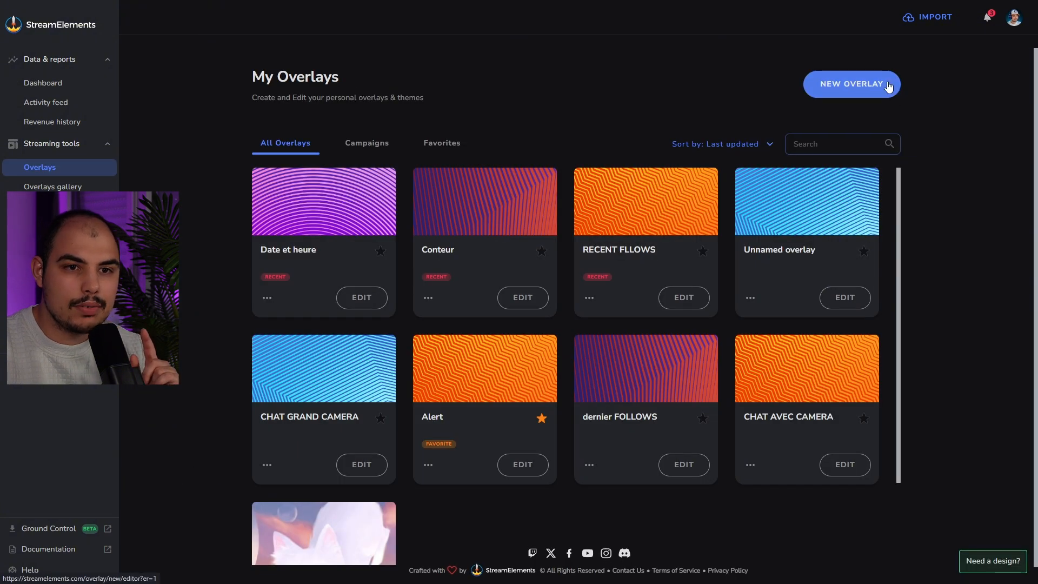
Create a new 1080p overlay and rename its title to Chronometre
left_click(871, 93)
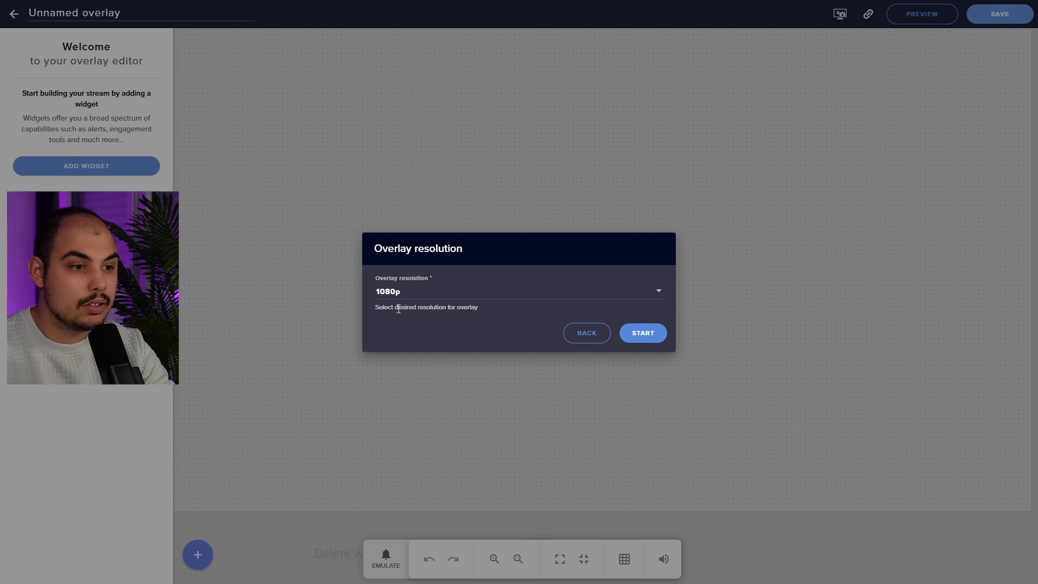
left_click(643, 333)
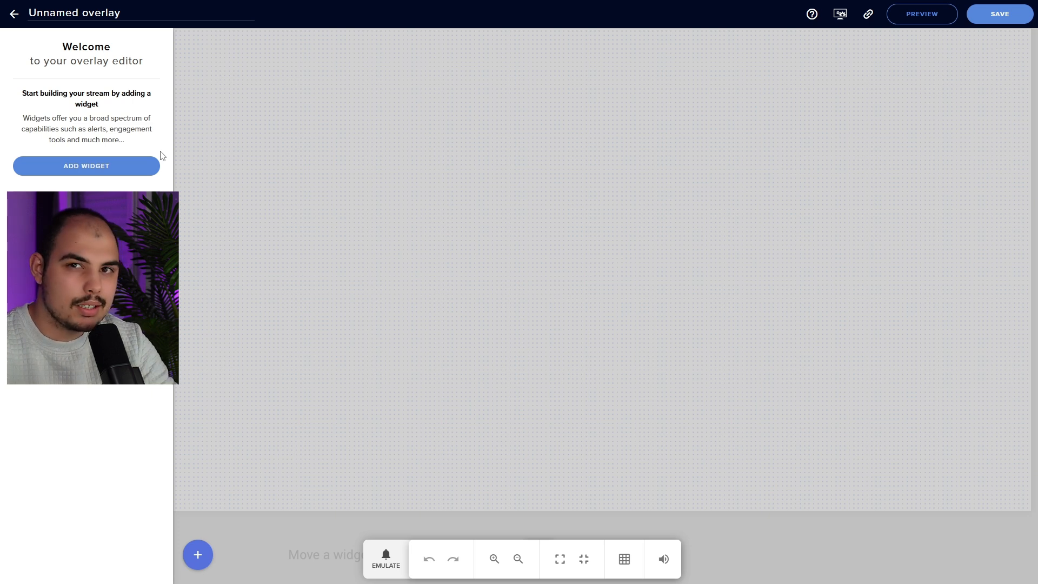
left_click_drag(135, 14, 37, 14)
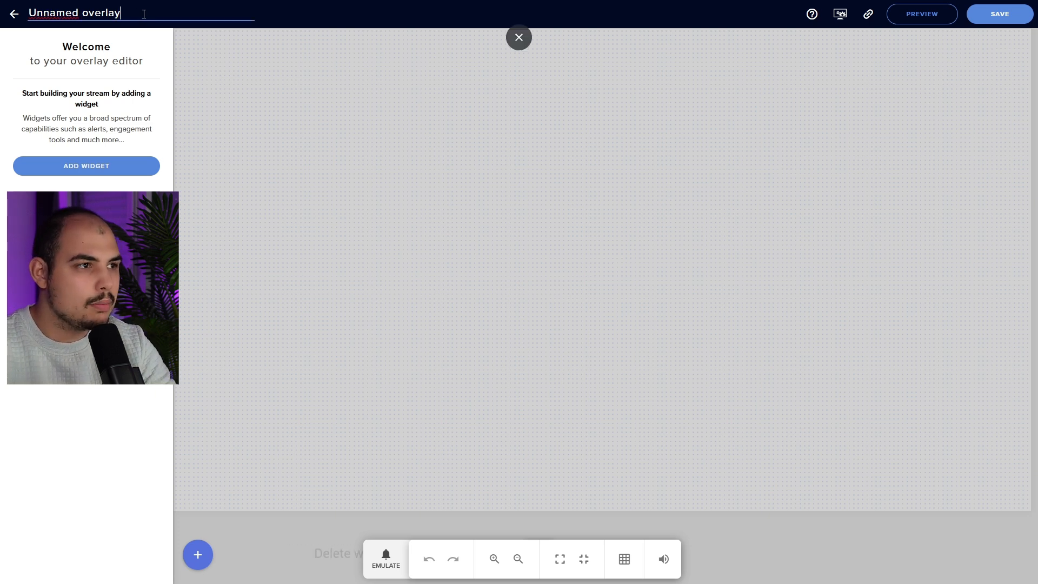
left_click_drag(144, 14, 13, 15)
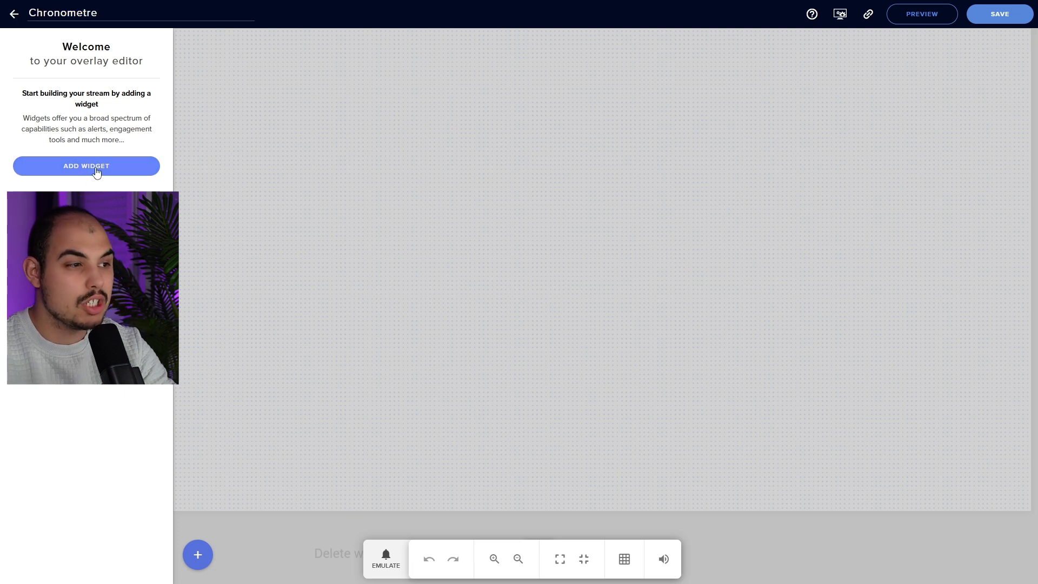
left_click(96, 171)
Add a Countdown widget from the Engagement category, counting down from 10 minutes
mouse_move(199, 328)
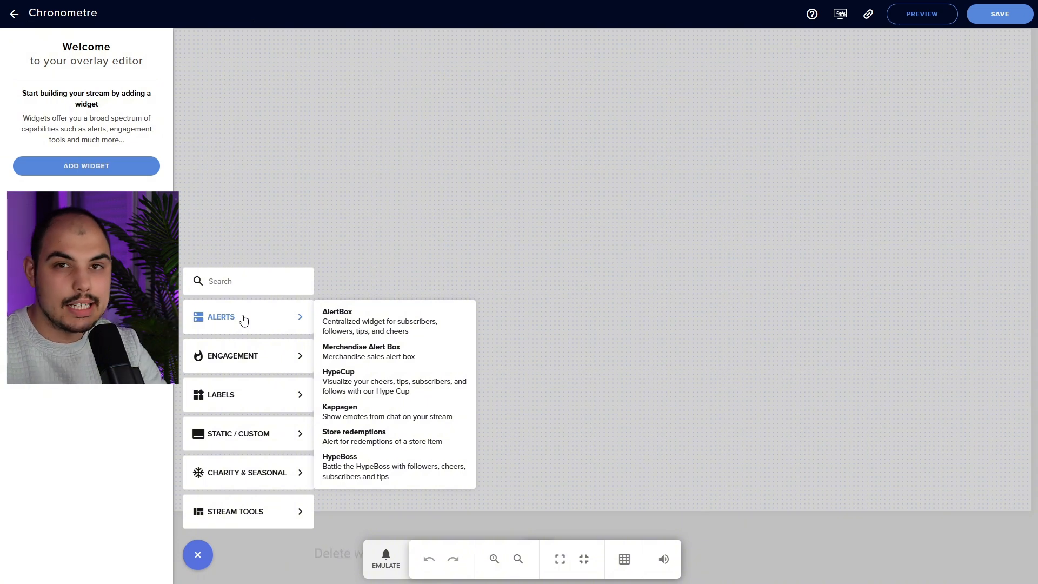
mouse_move(287, 443)
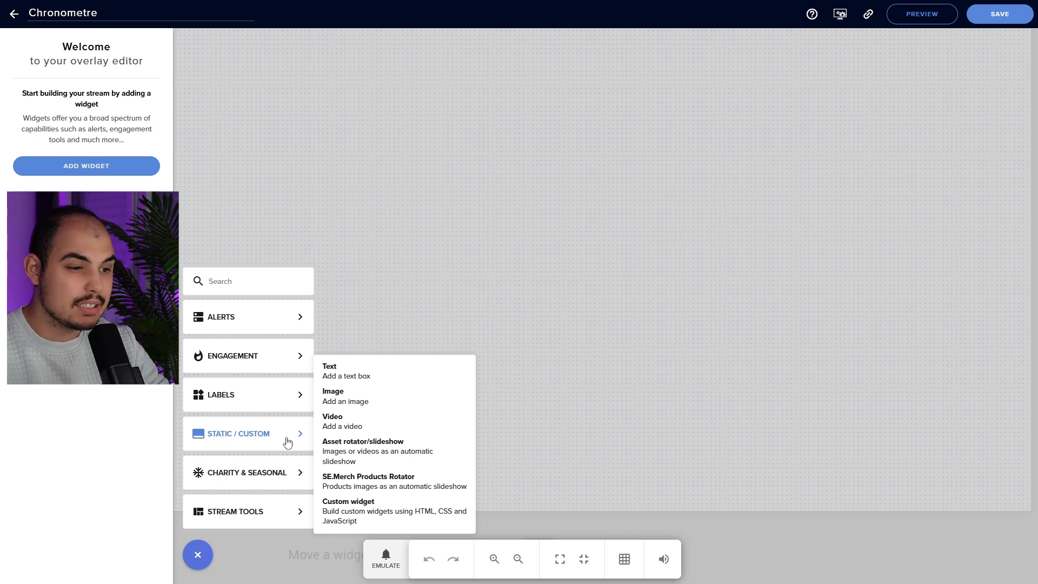
mouse_move(286, 365)
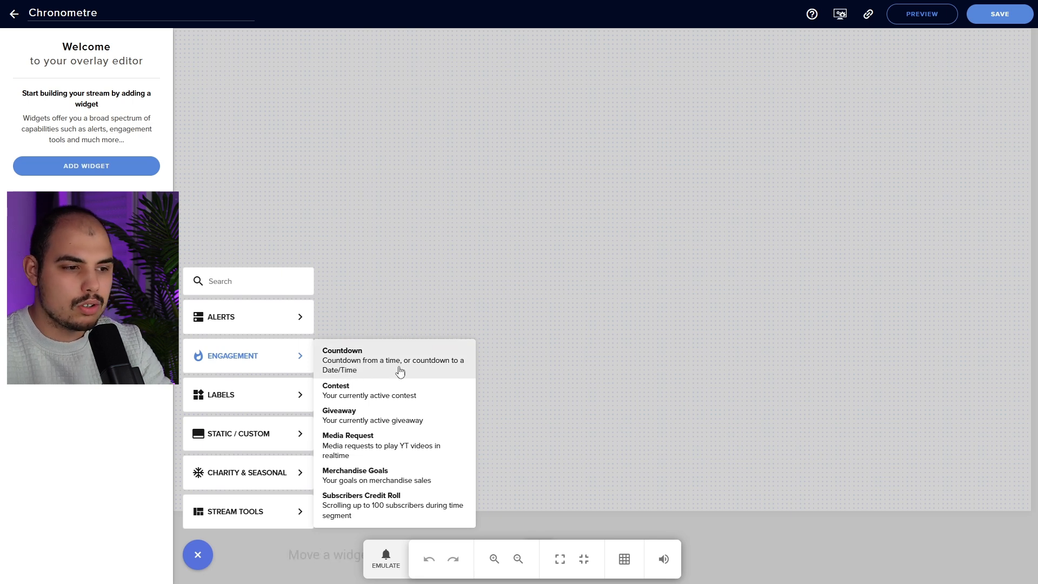
left_click(378, 367)
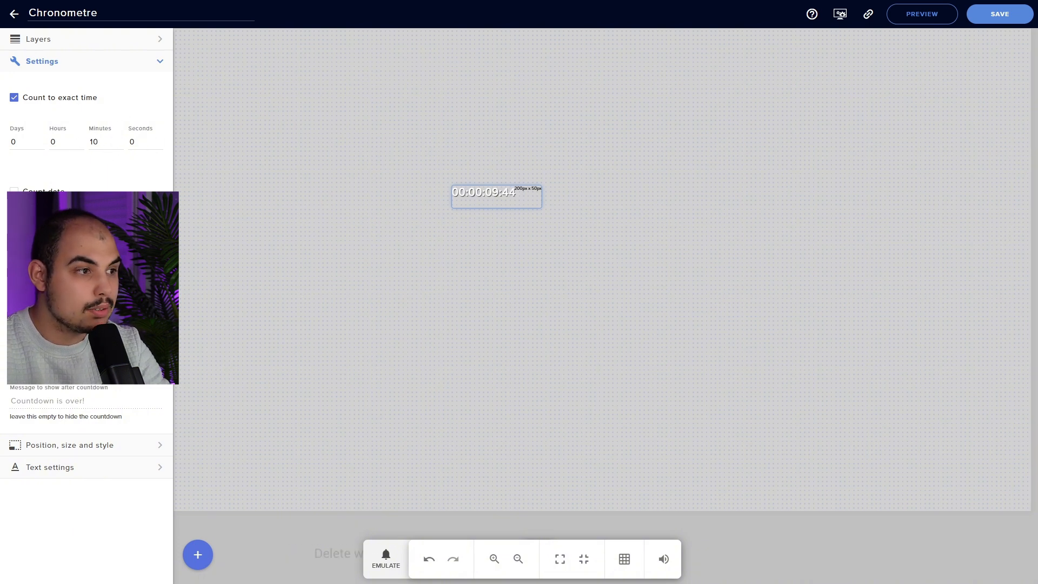
Make the countdown count to the date 23 October 2025 at 23:21
left_click(38, 98)
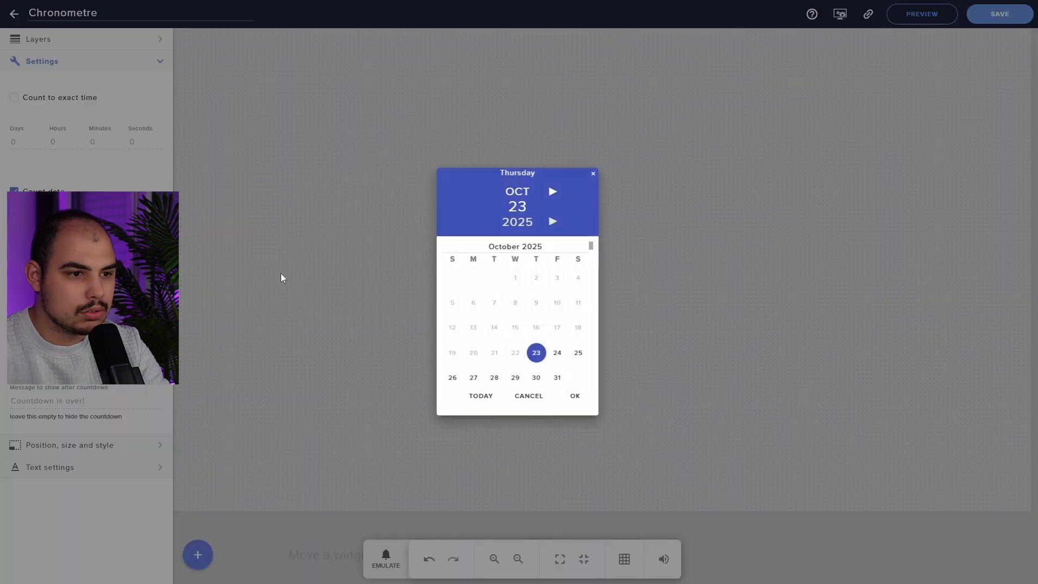
left_click(533, 354)
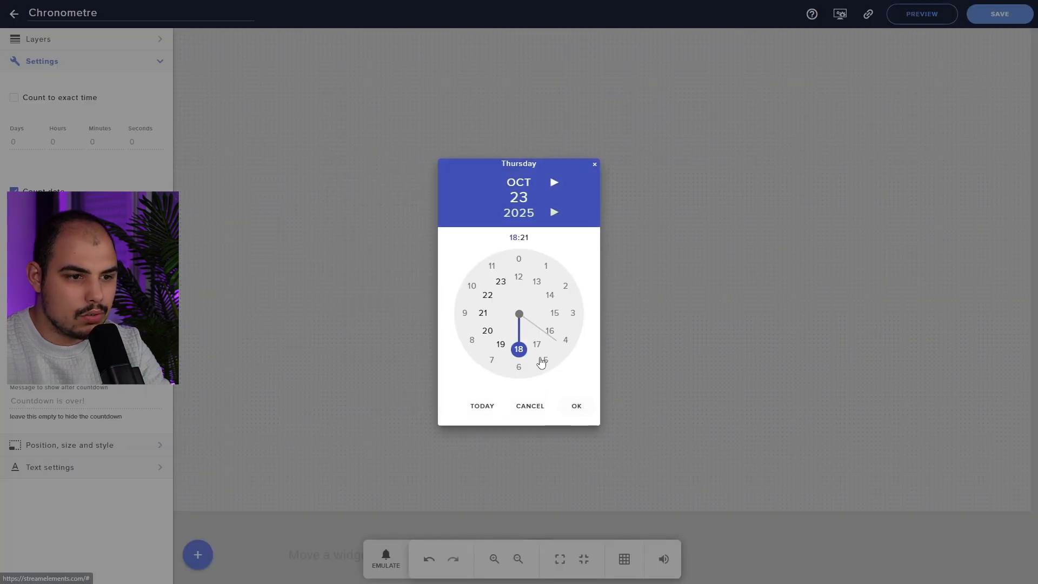
left_click(501, 283)
left_click(576, 407)
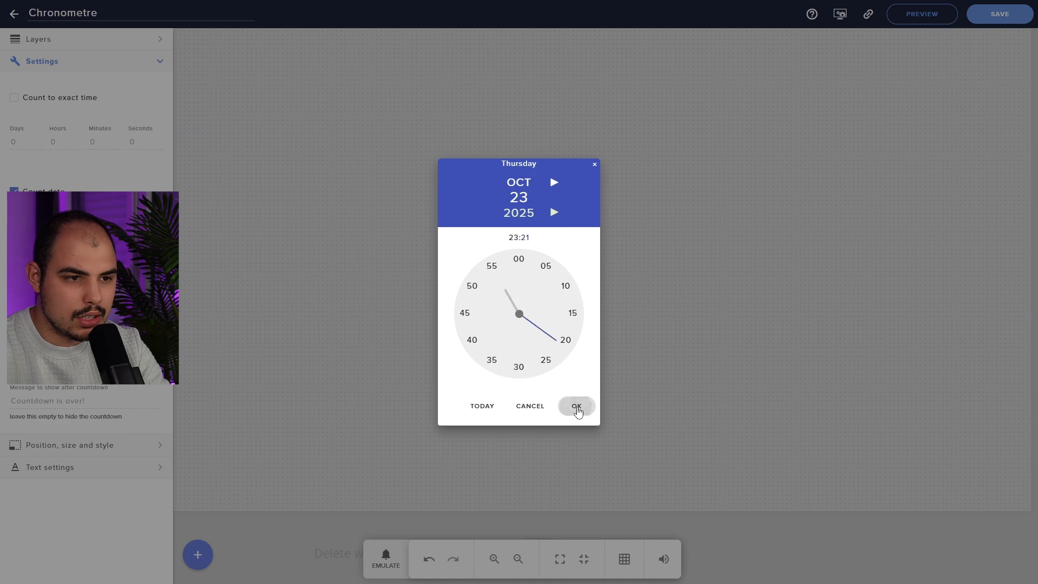
left_click(577, 407)
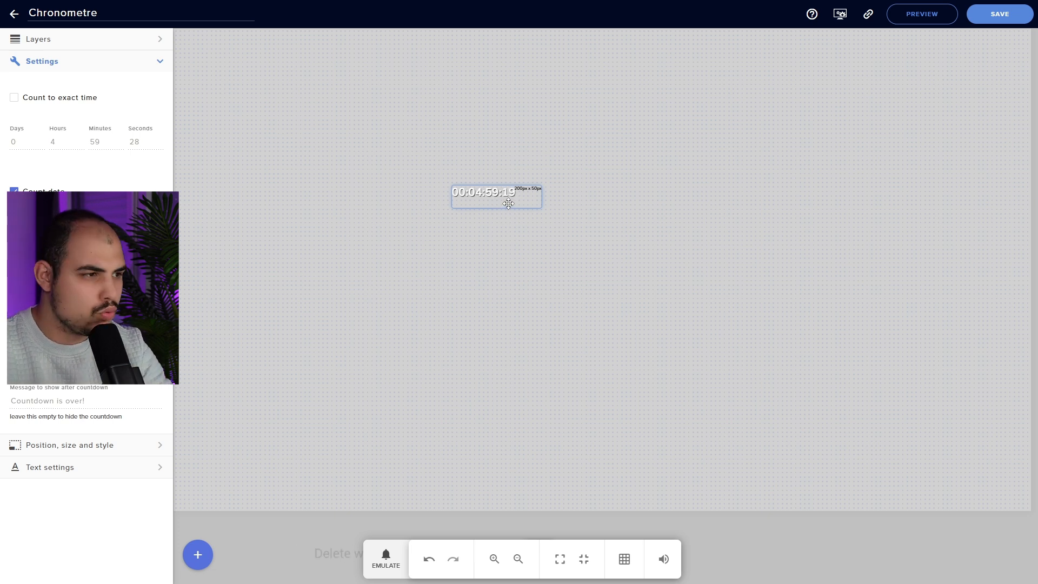
Switch to a 5-minute duration with hours at 0, show {minutes}:{seconds}, and narrow the widget
left_click(59, 99)
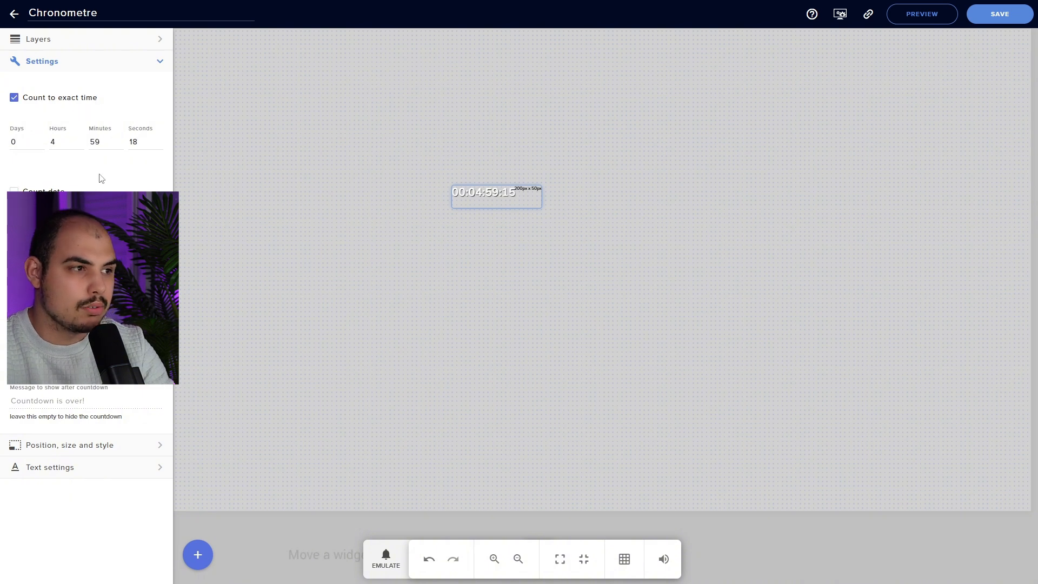
double_click(68, 142)
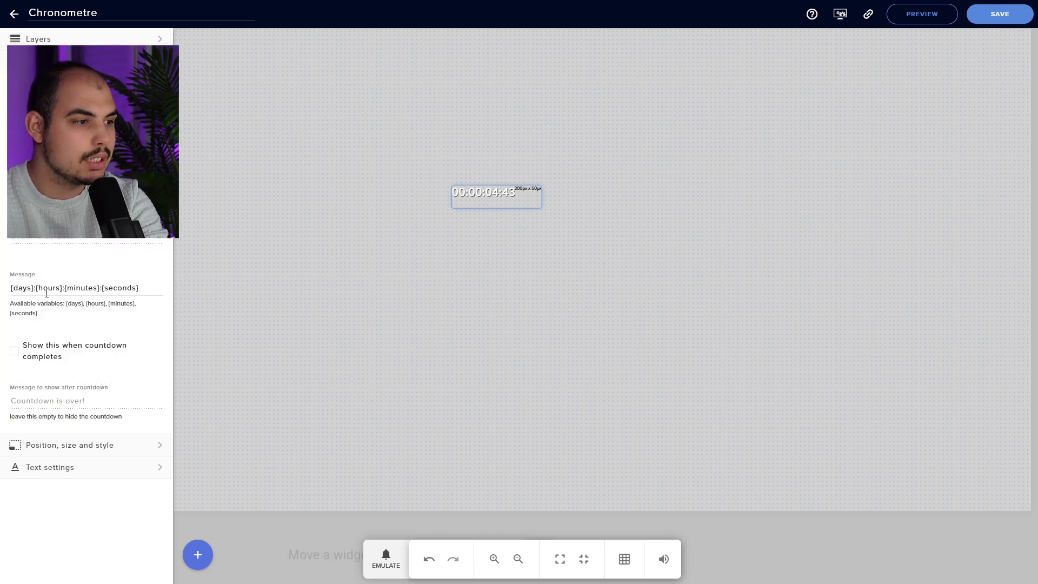
left_click_drag(65, 290, 12, 290)
key("BackSpace")
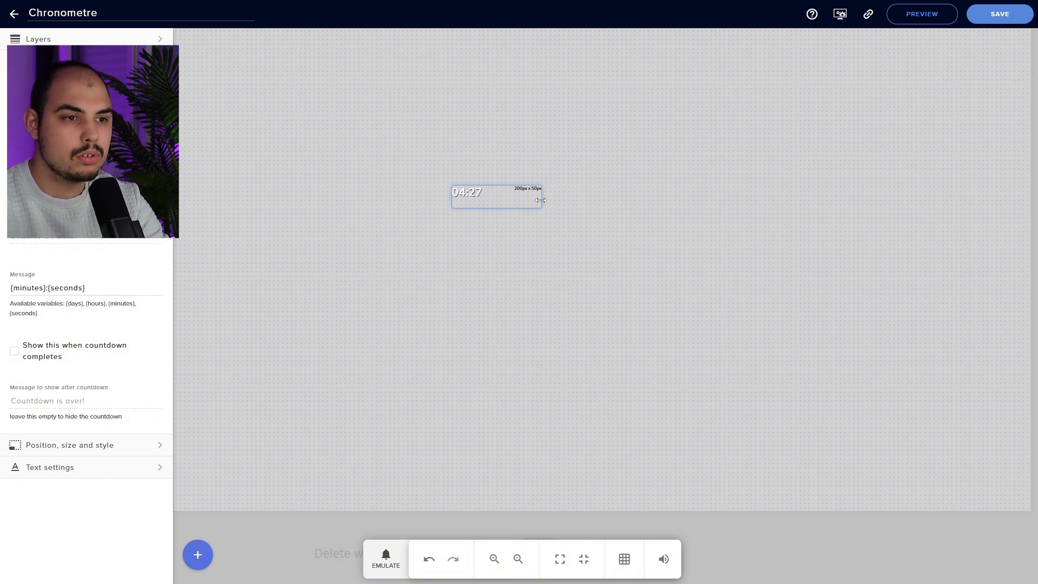
mouse_move(541, 199)
left_mouse_down()
mouse_move(485, 198)
mouse_move(485, 212)
mouse_move(527, 213)
left_mouse_up()
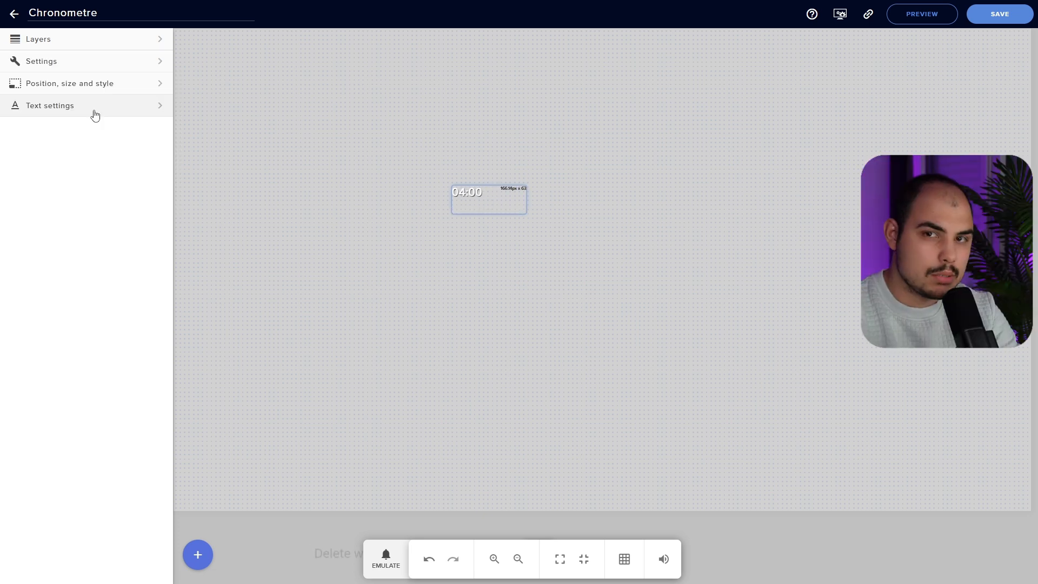
Change the timer text colour to yellow
left_click(95, 113)
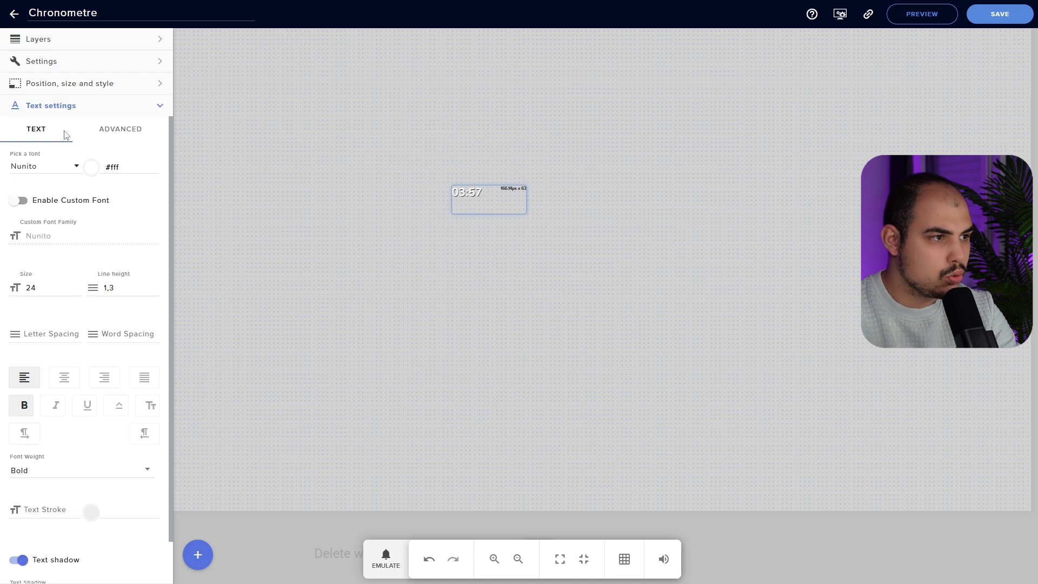
left_click(91, 167)
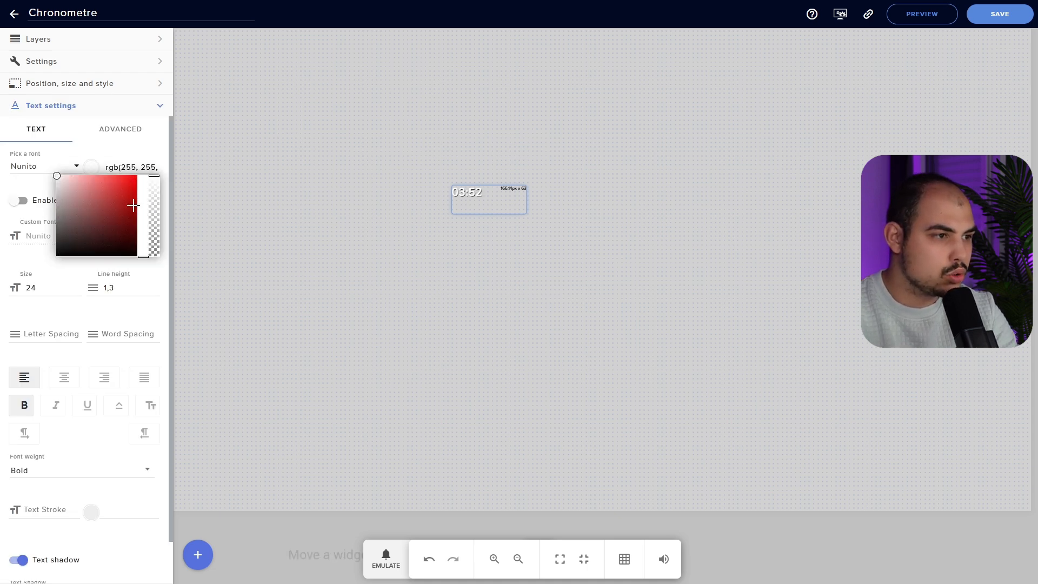
left_click(125, 179)
left_click_drag(125, 179, 153, 167)
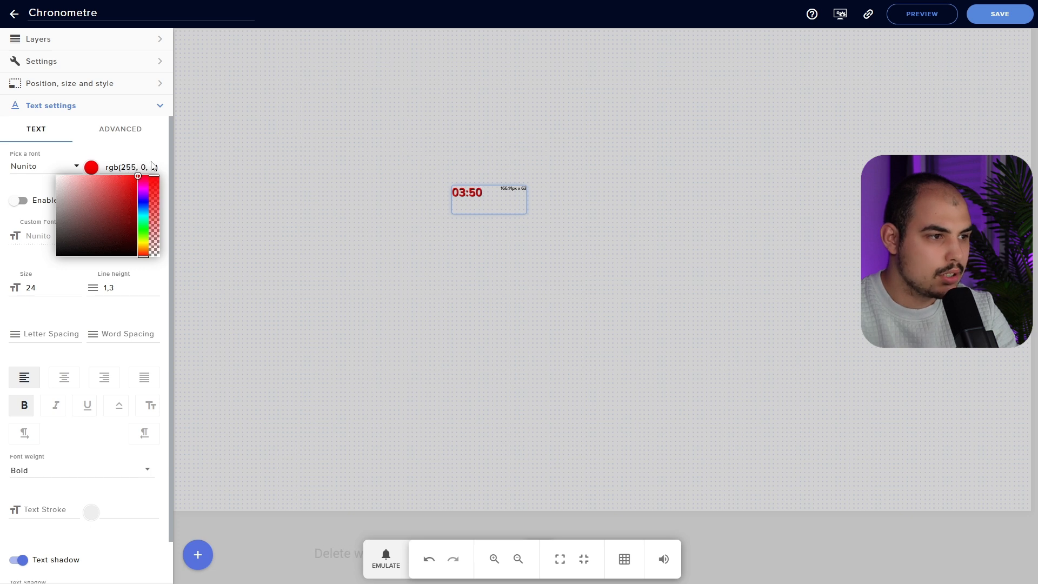
left_click_drag(146, 249, 146, 243)
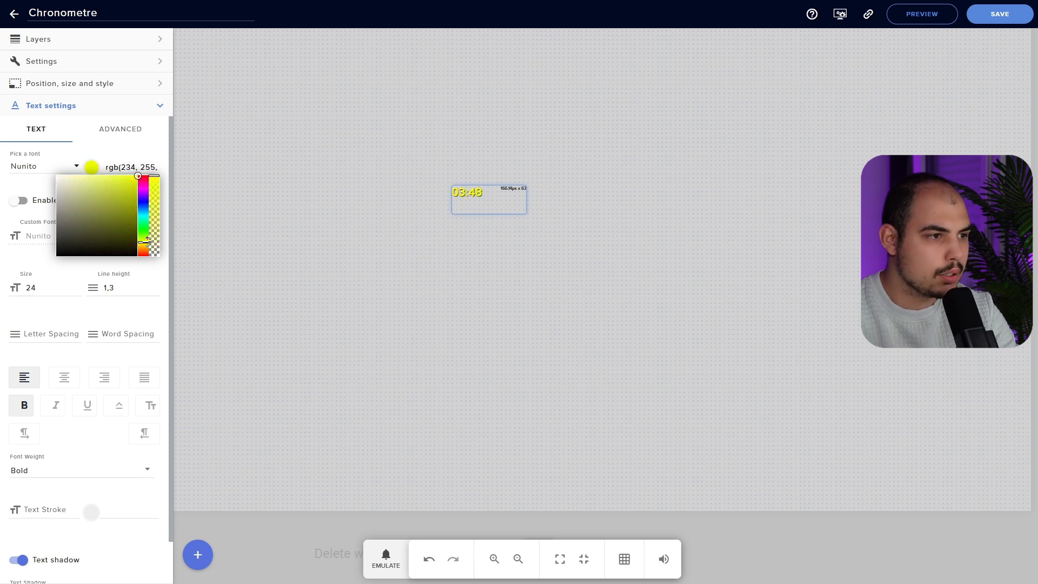
Set the timer font to Racing Sans One and raise the text size to 38
left_click(43, 166)
scroll(64, 265, "down", 5)
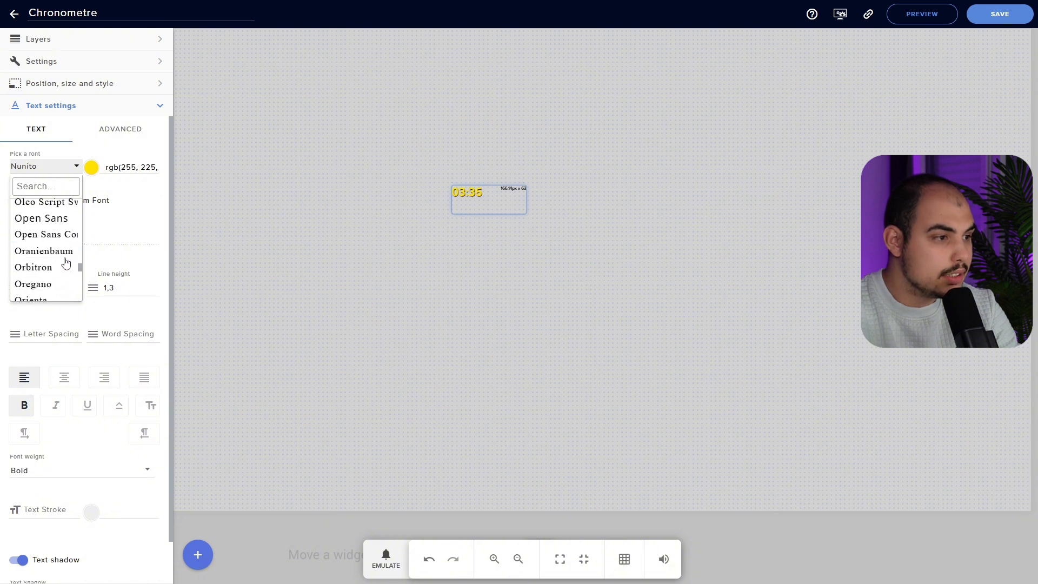
scroll(64, 270, "down", 5)
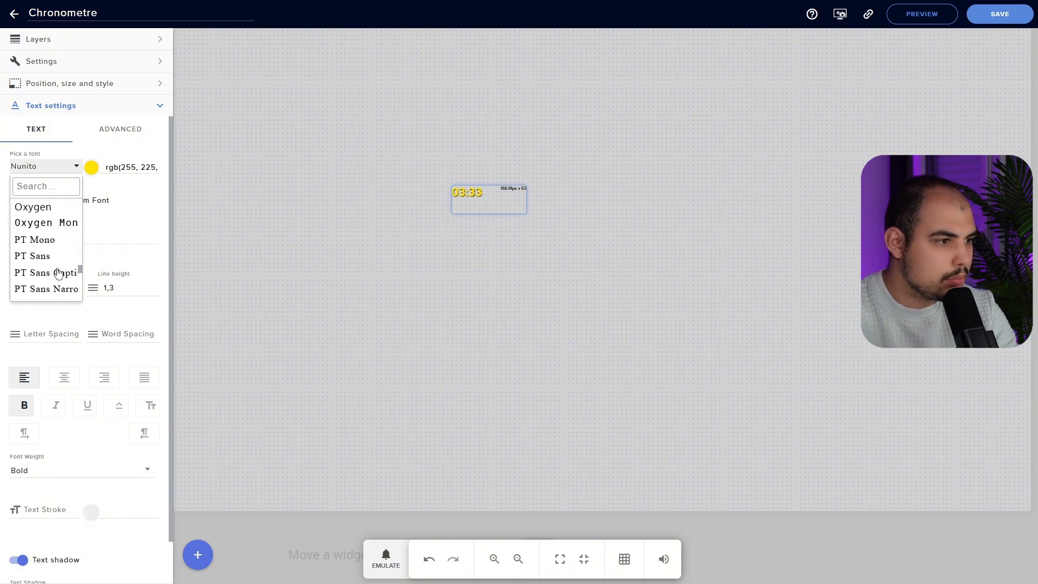
scroll(51, 258, "down", 3)
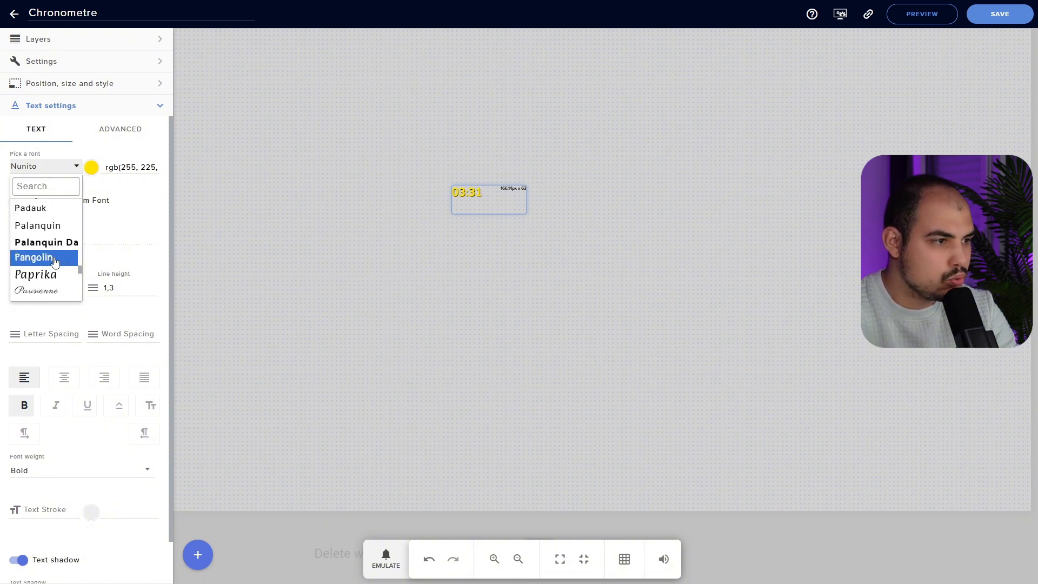
left_click(60, 251)
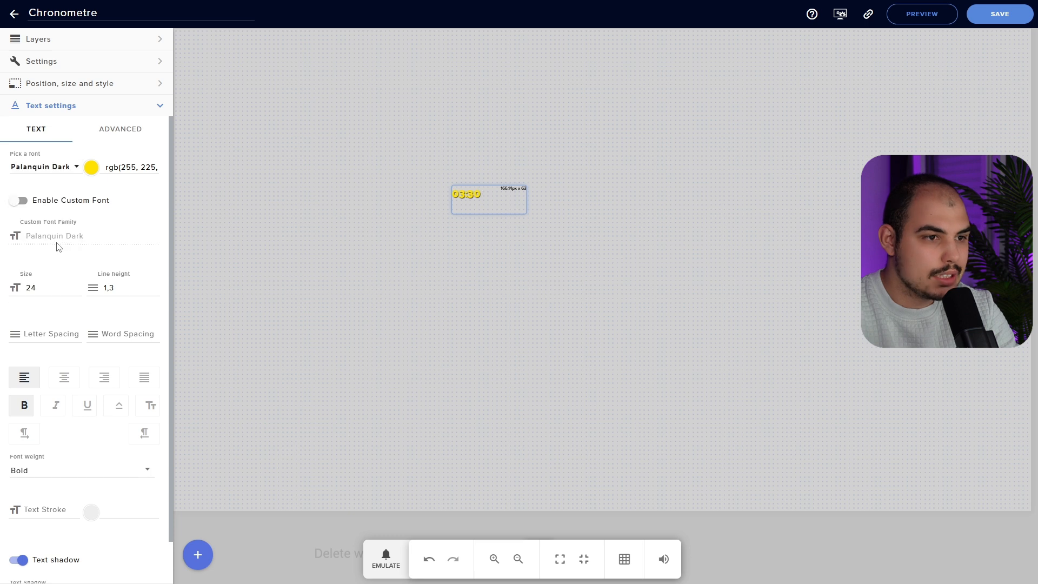
left_click(77, 286)
left_click(77, 285)
left_click(77, 286)
left_click(77, 286)
left_click(78, 286)
left_click(77, 286)
left_click(78, 285)
left_click(77, 286)
left_click(78, 285)
left_click(78, 286)
left_click(78, 286)
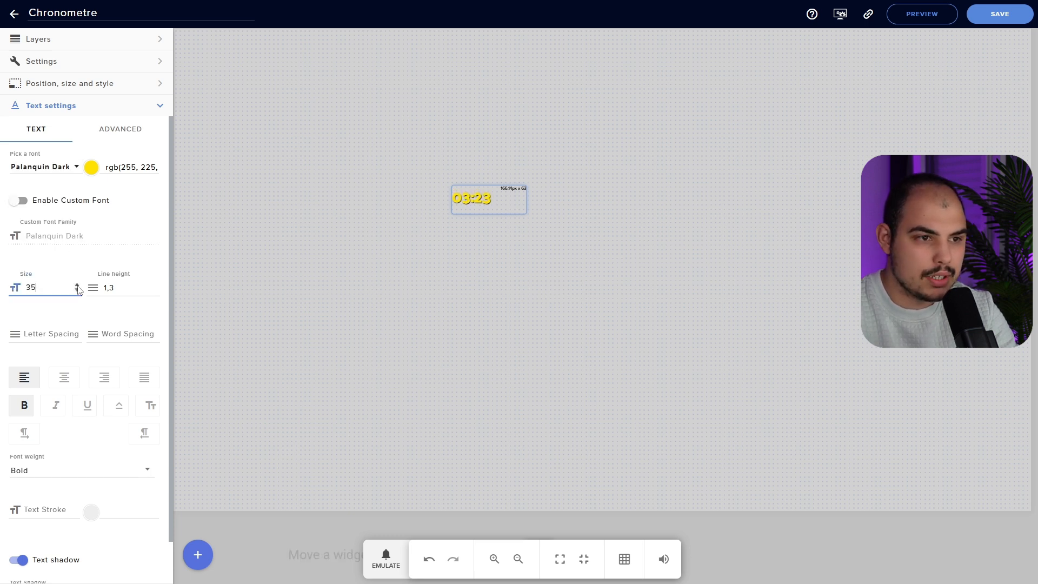
left_click(77, 285)
left_click(78, 286)
left_click(77, 286)
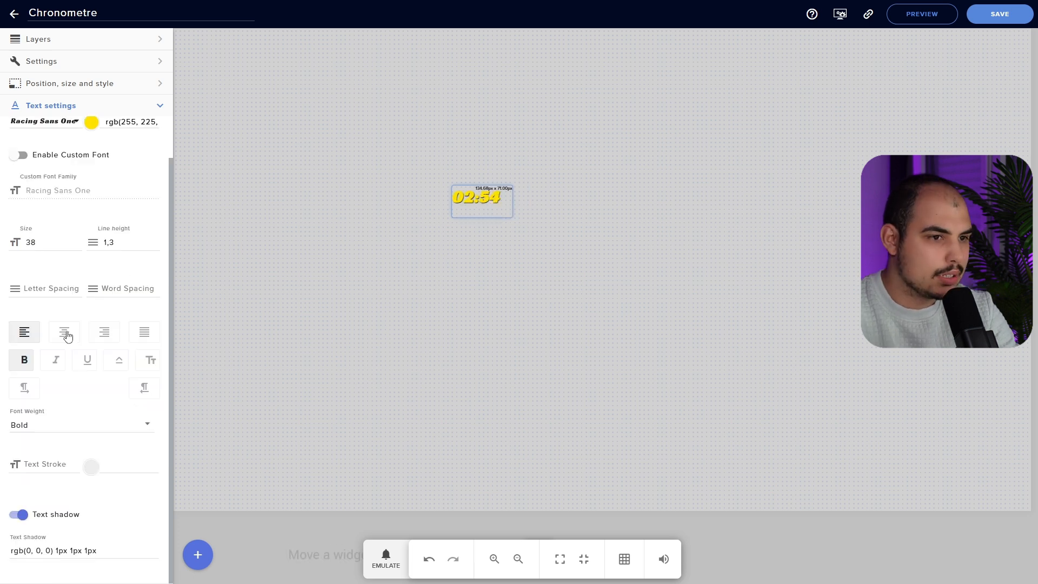
Centre-align the timer text and make it bold
left_click(65, 334)
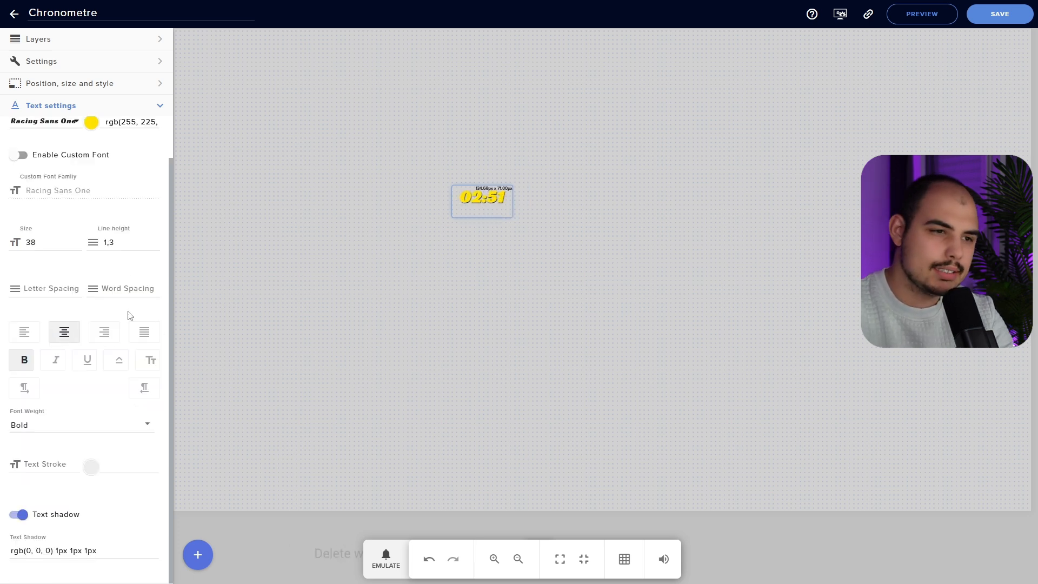
left_click(60, 425)
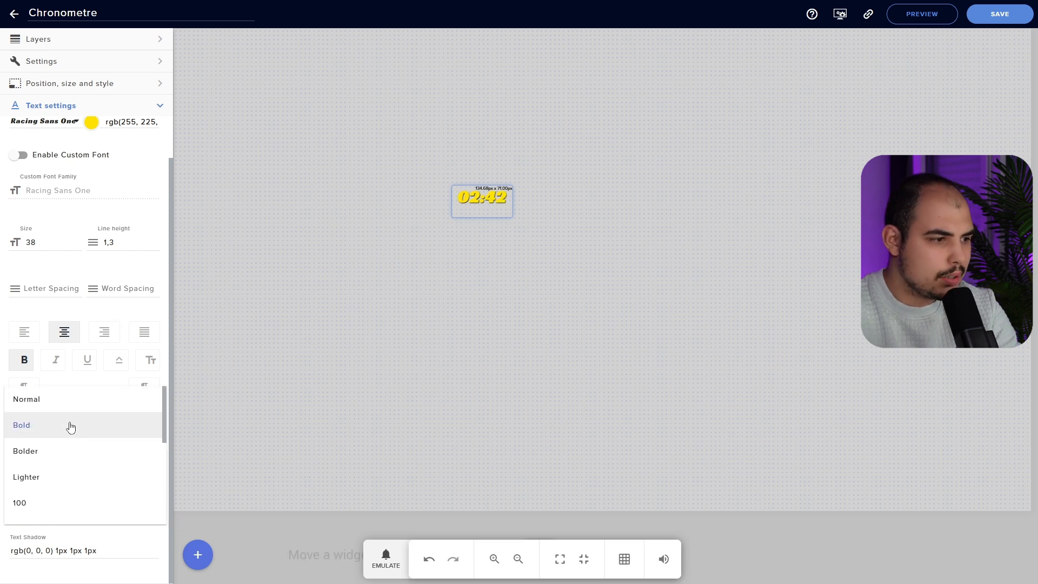
left_click(49, 431)
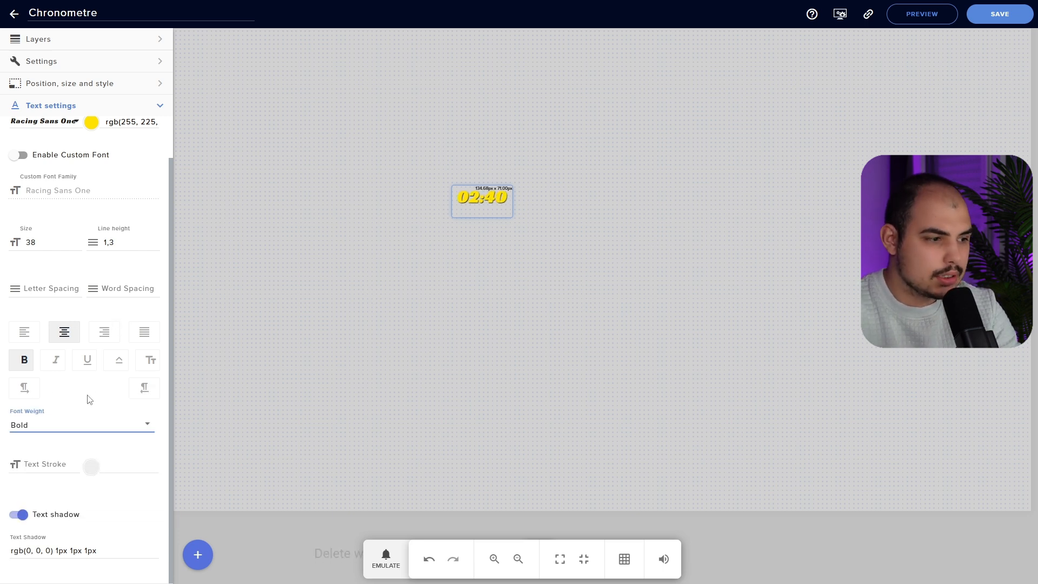
Set the text stroke width to 0 and switch the text shadow off
left_click(90, 466)
left_click(70, 475)
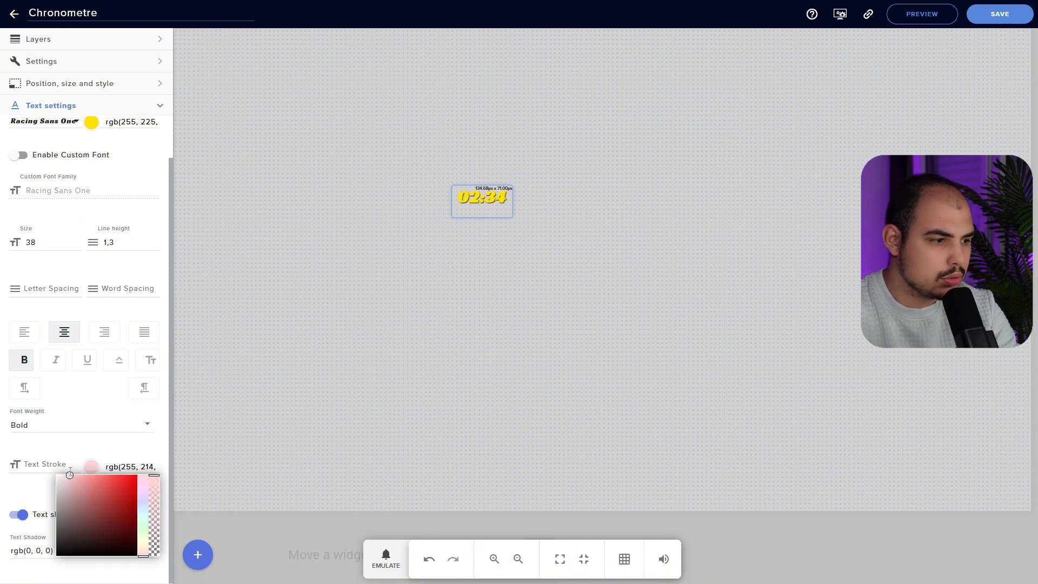
left_click(76, 465)
left_click(77, 468)
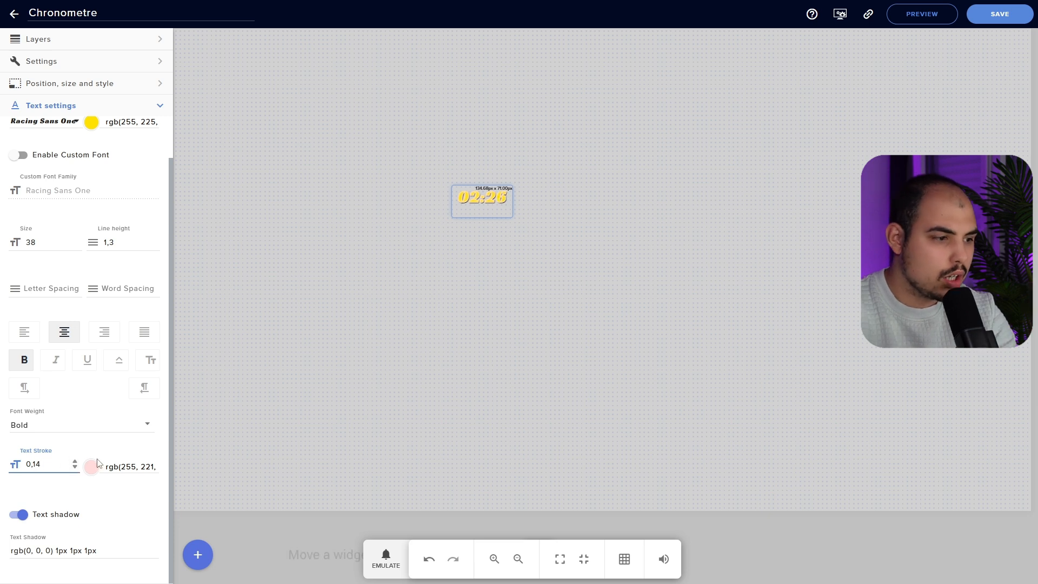
double_click(68, 465)
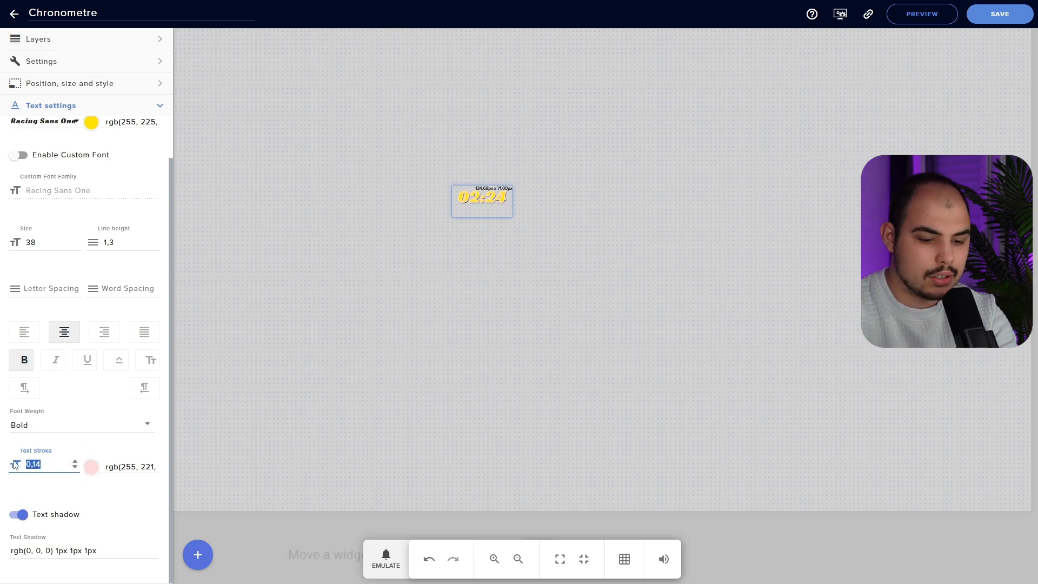
type("0")
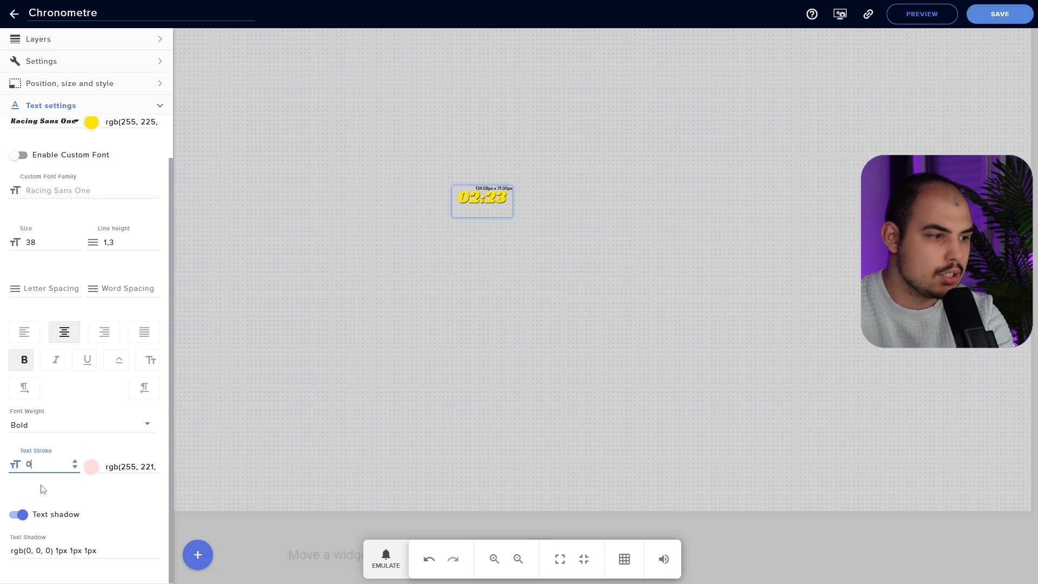
left_click(33, 518)
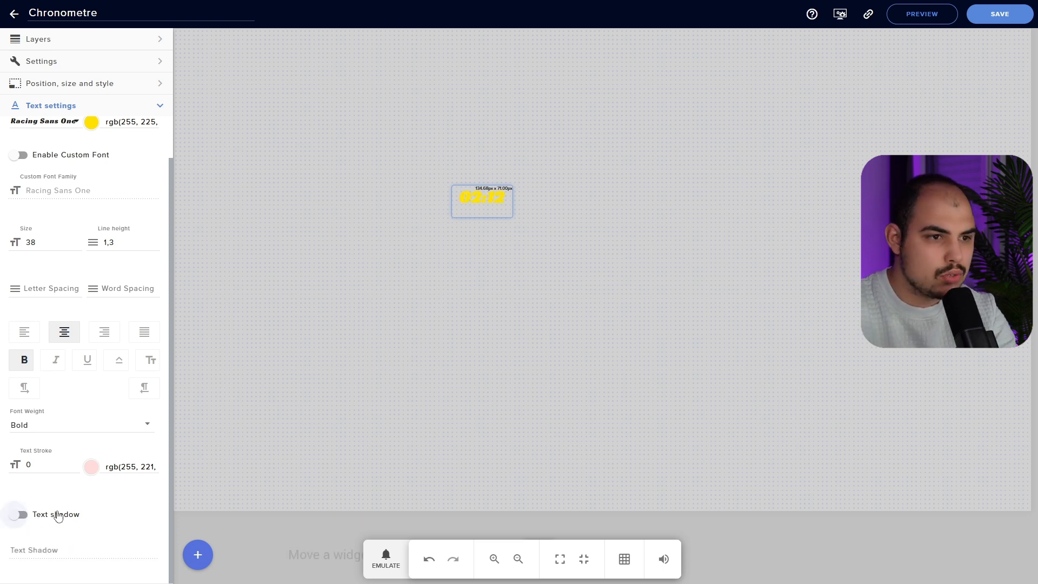
Turn the text shadow back on, save the Chronometre overlay, and bring OBS forward
left_click(100, 510)
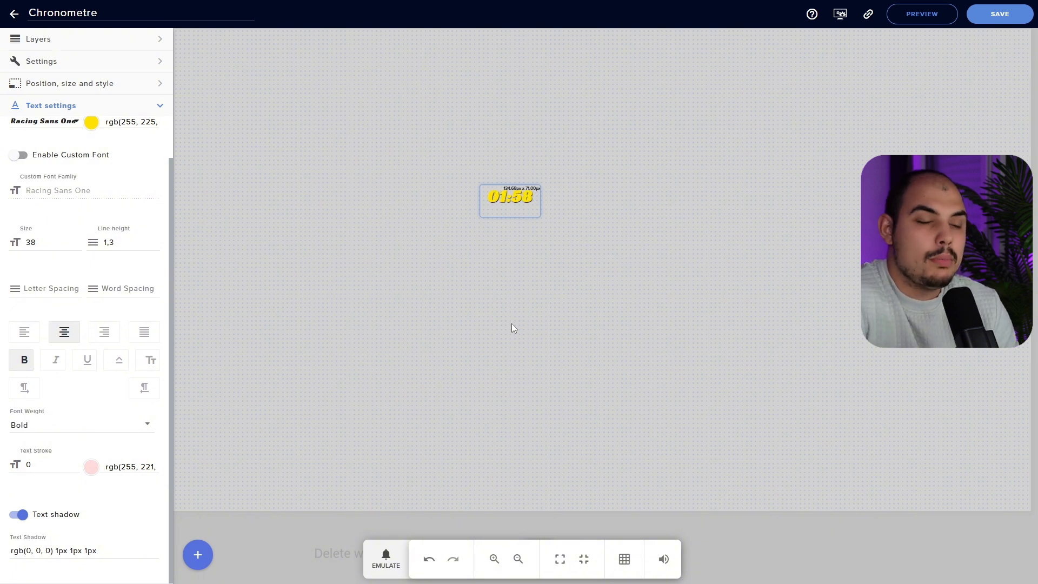
left_click(1000, 13)
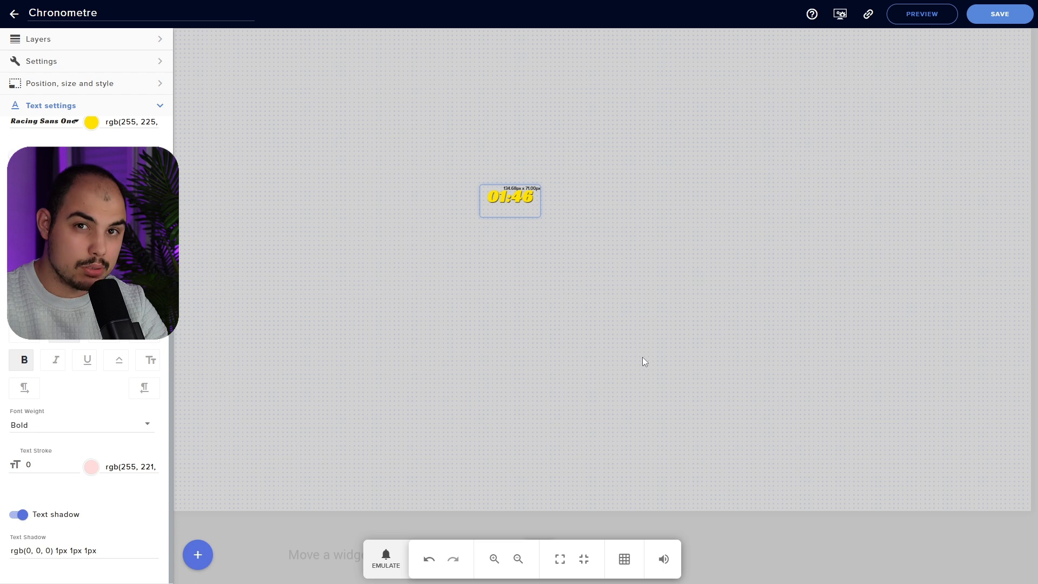
key("alt+Tab")
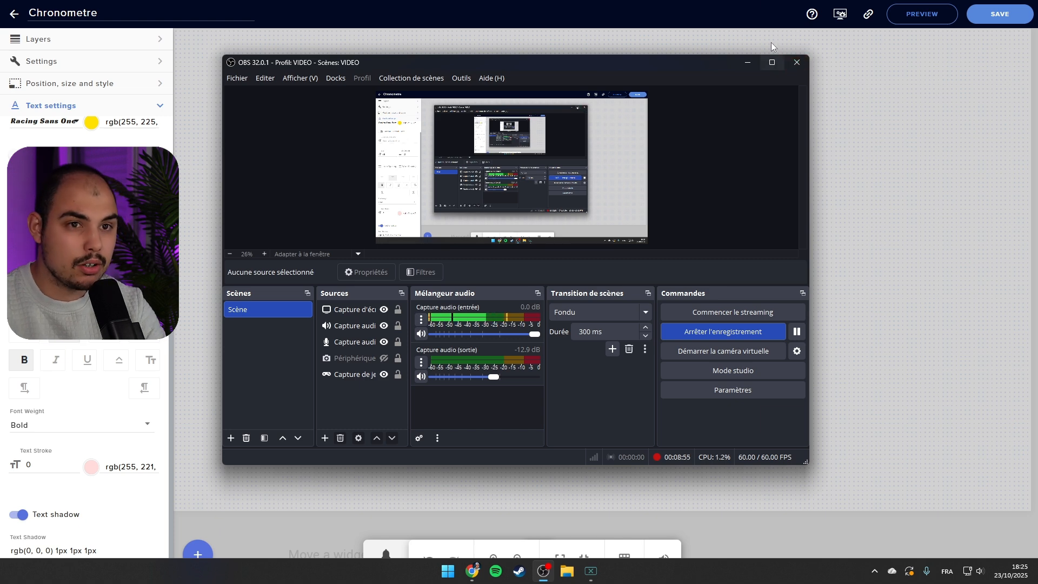
Copy the Chronometre overlay URL from the editor and go back to OBS
left_click(767, 11)
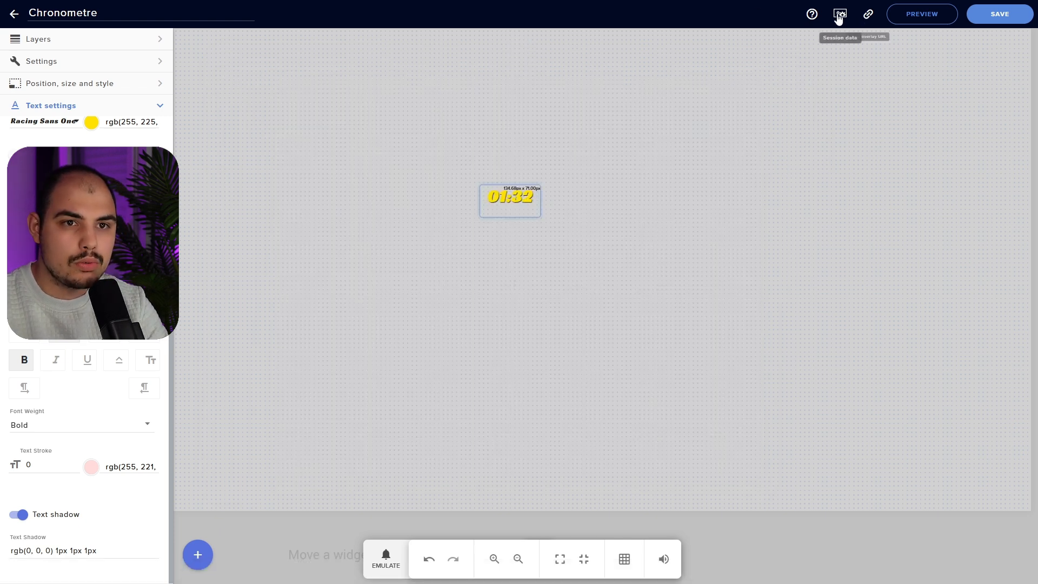
left_click(869, 18)
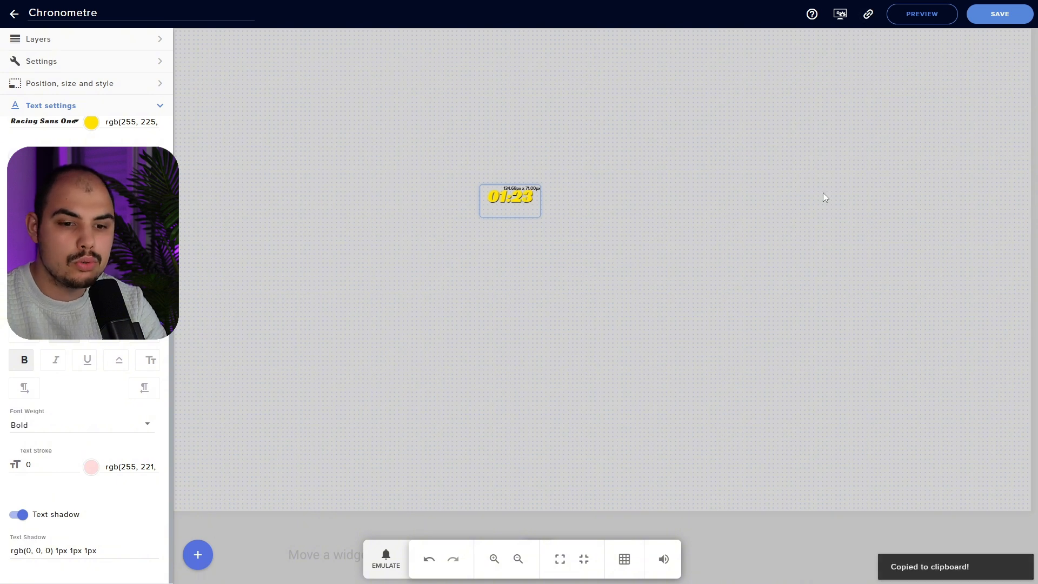
key("alt+Tab")
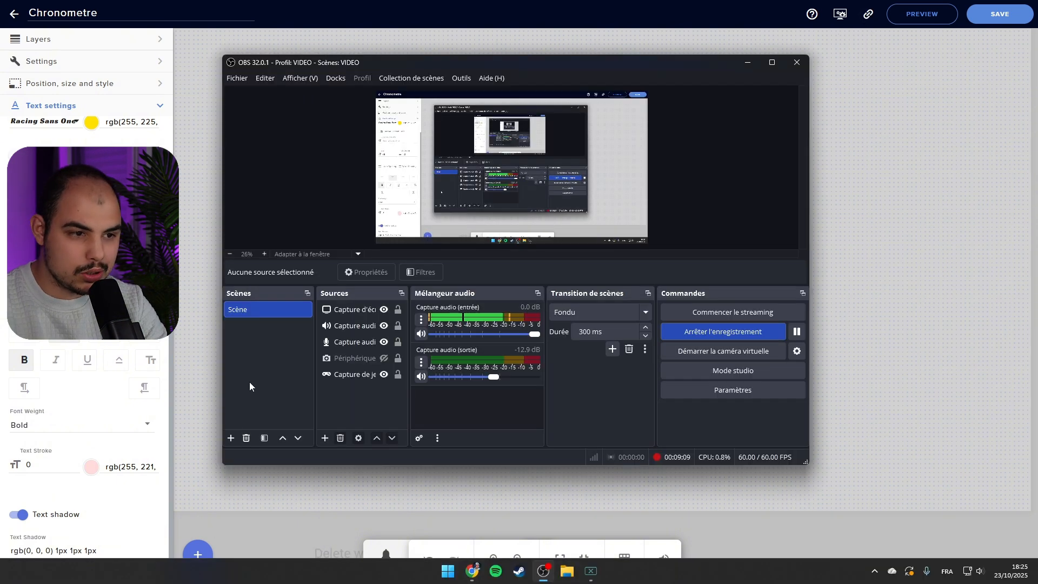
Create a new Navigateur web browser source in the OBS scene
left_click(326, 439)
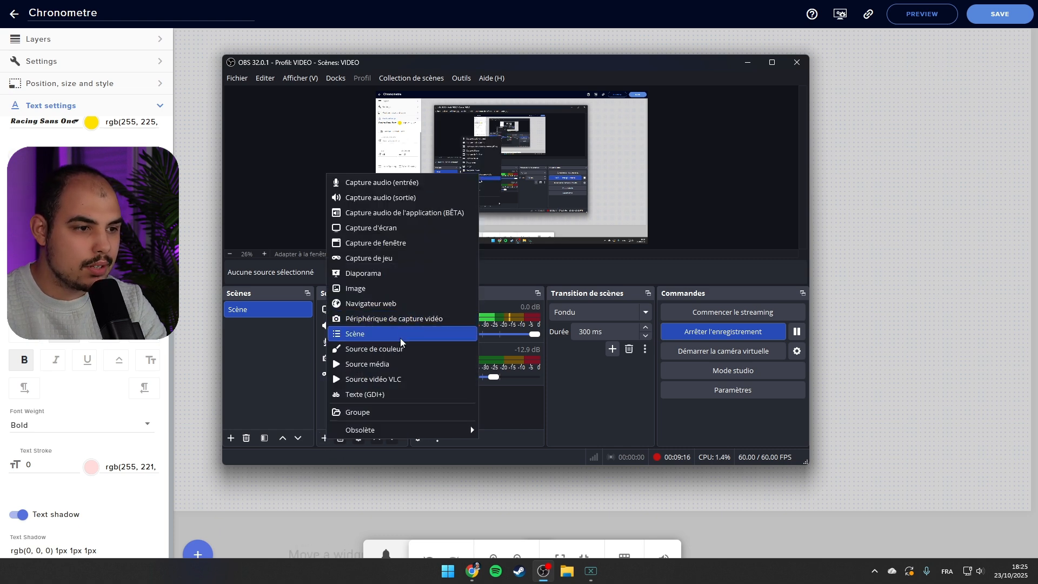
left_click(401, 304)
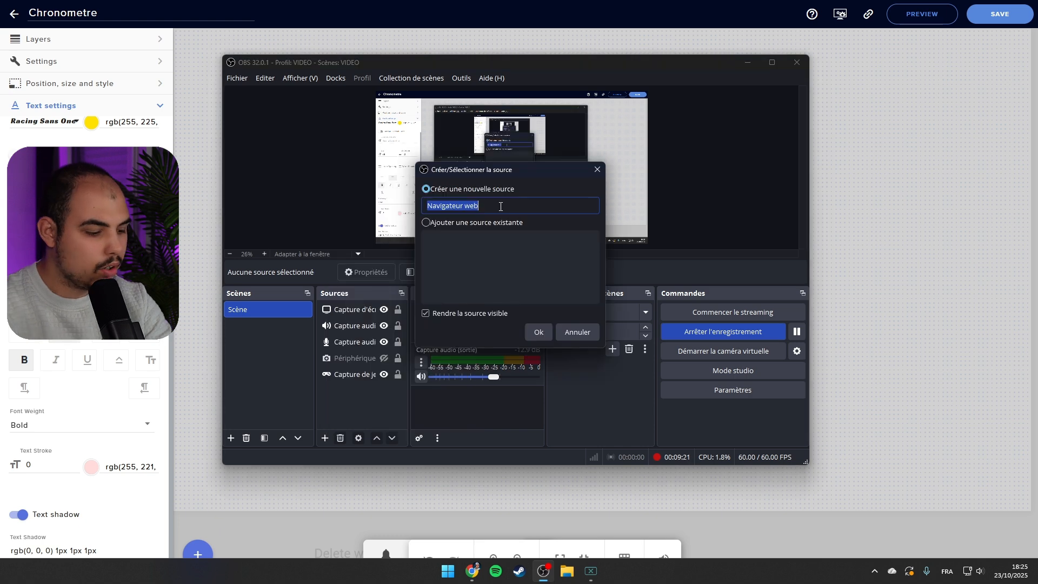
type("Chronometre")
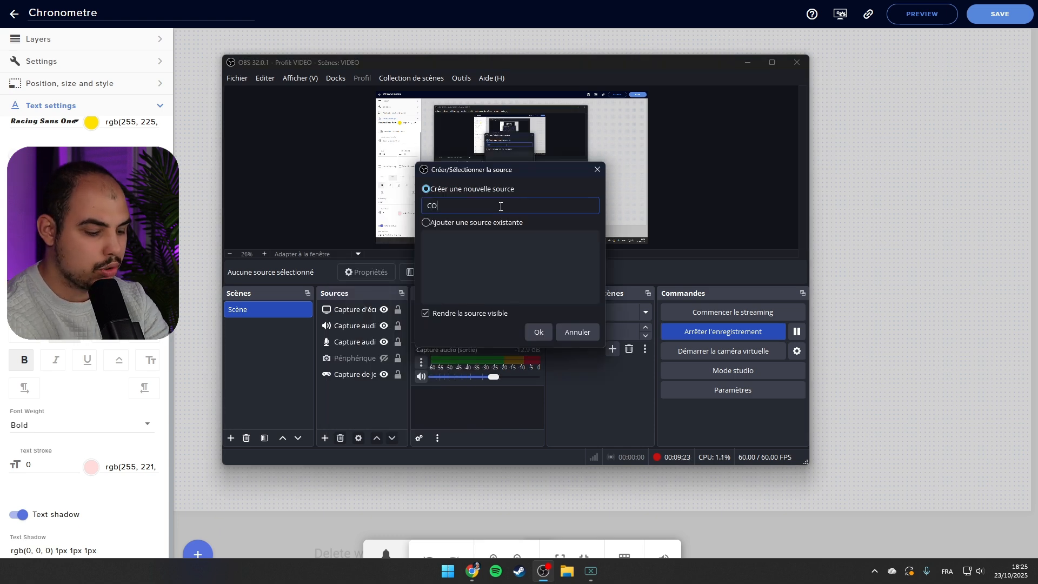
left_click(536, 333)
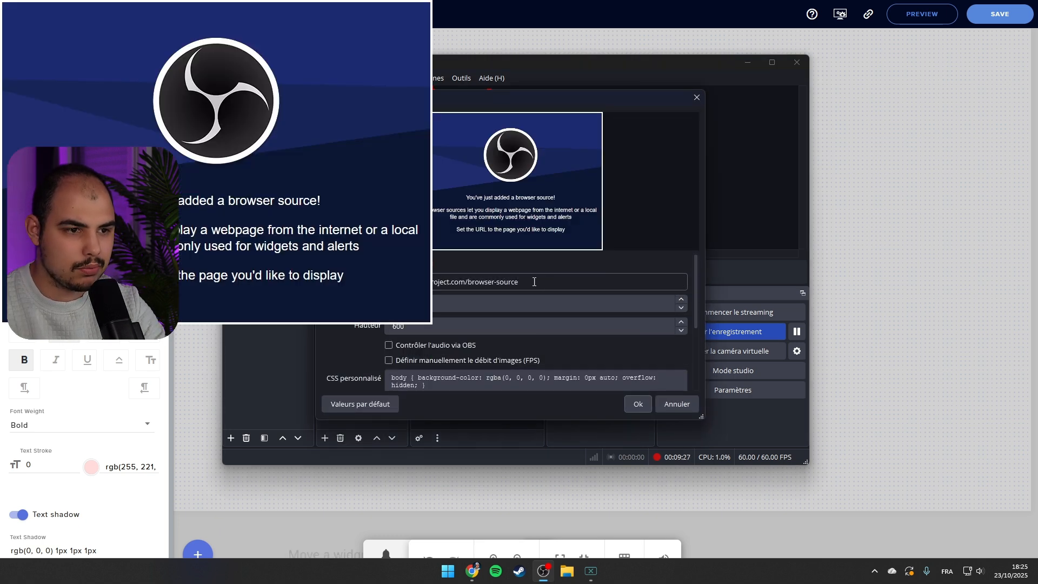
Replace the browser source's default URL with the copied overlay URL and confirm
left_click_drag(537, 281, 381, 282)
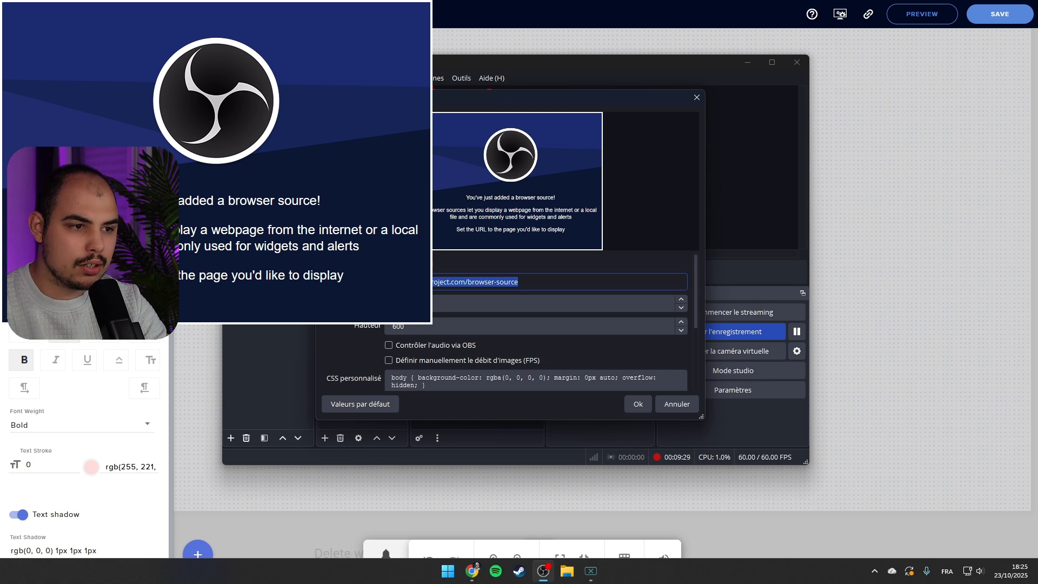
key("ctrl+v")
key("Tab")
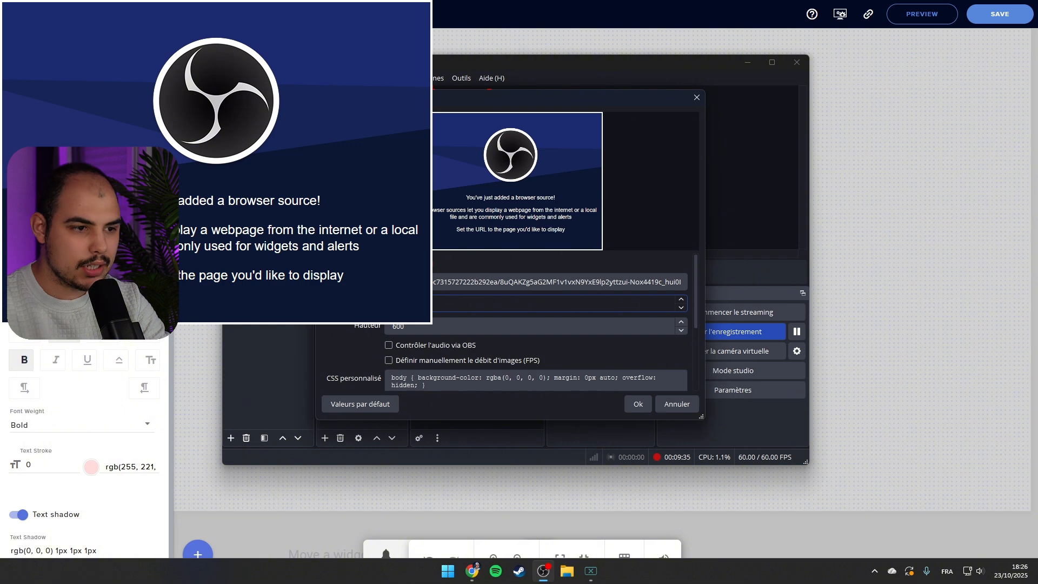
scroll(355, 329, "down", 5)
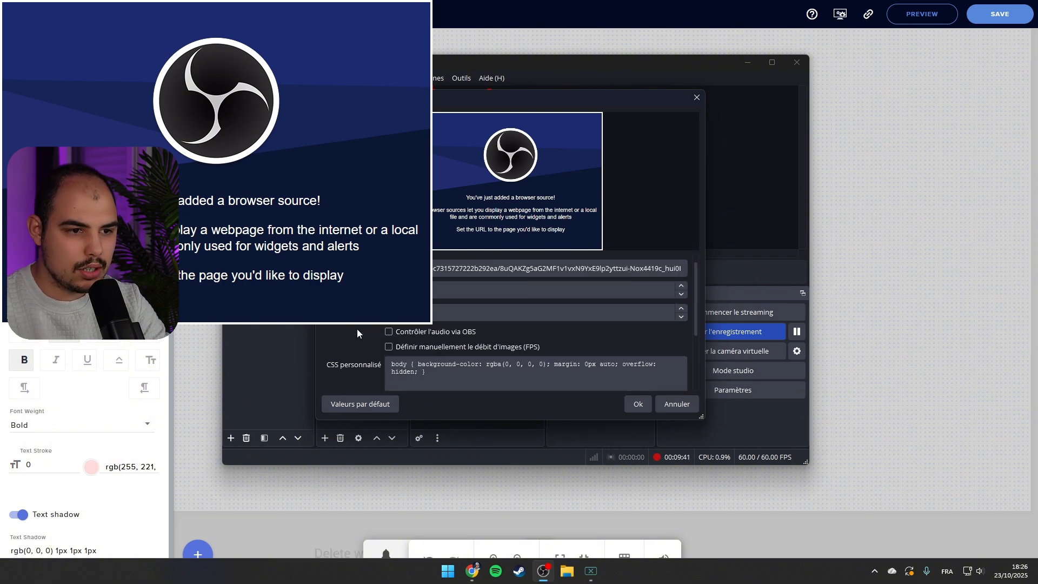
left_click(634, 405)
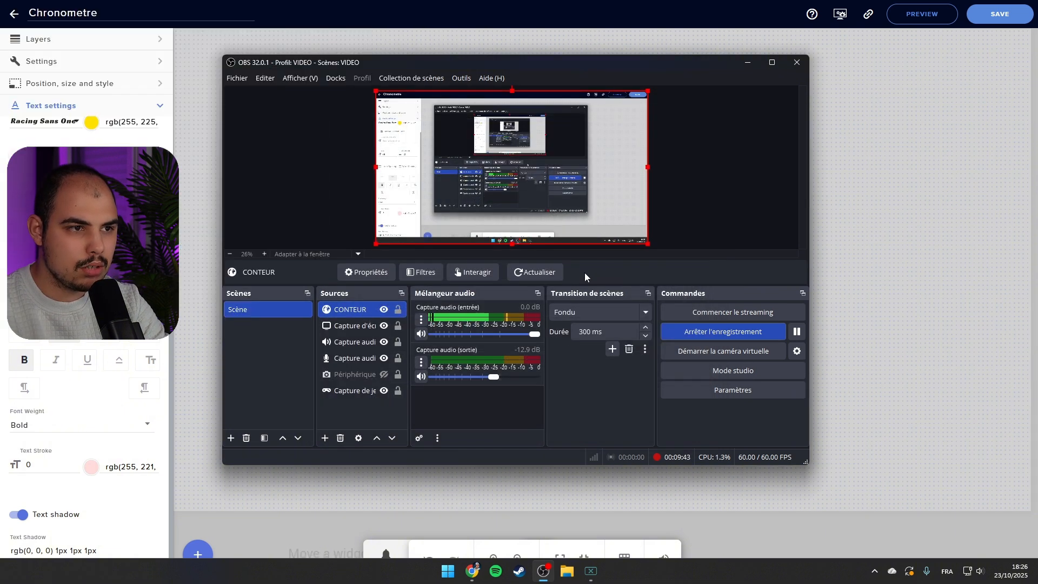
Resize and crop the countdown source, then place it at the bottom centre of the scene
left_click_drag(648, 244, 880, 244)
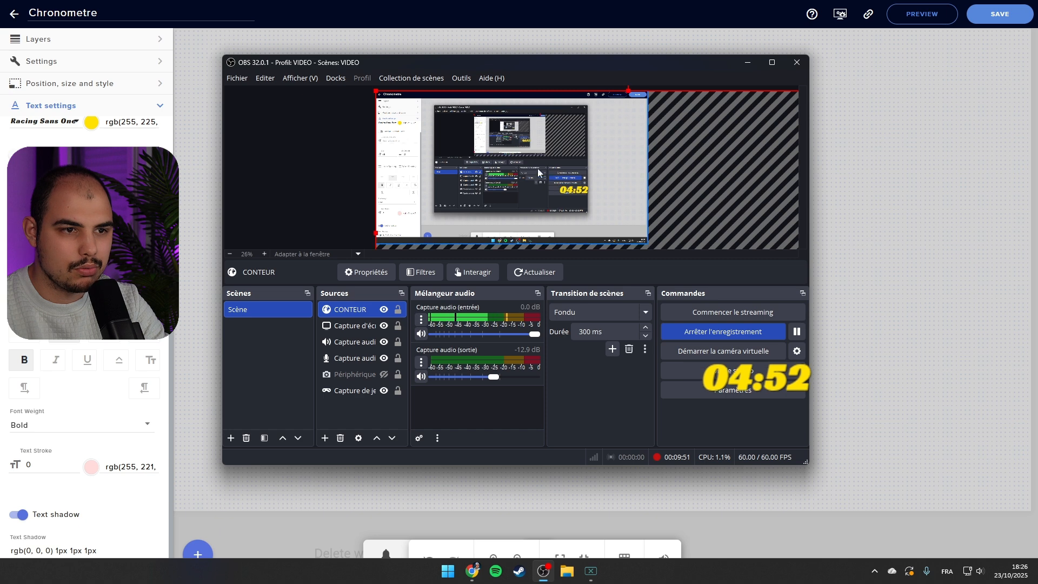
left_click_drag(585, 171, 544, 154)
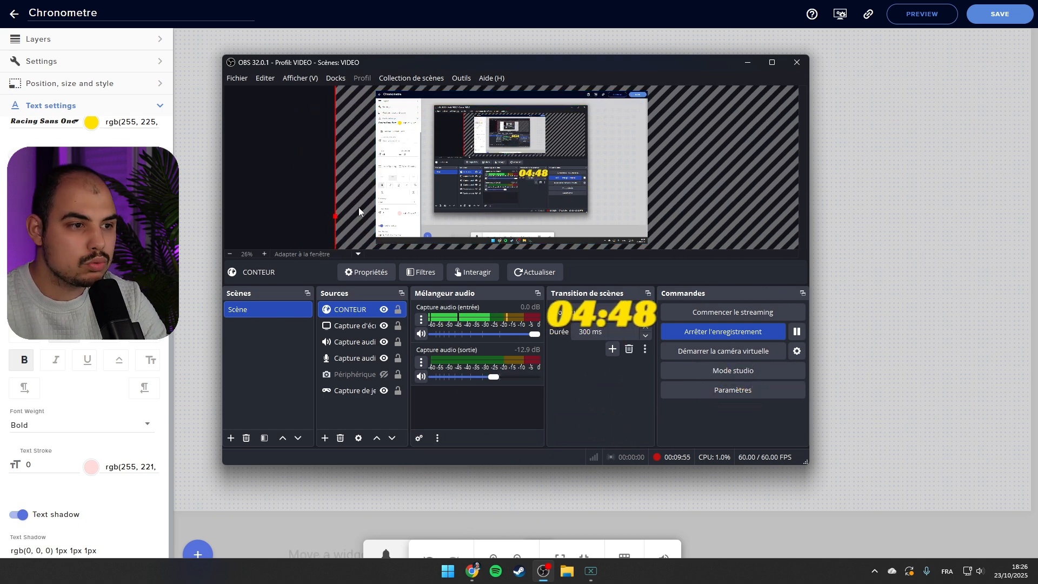
left_click_drag(359, 208, 348, 244)
left_click_drag(325, 112, 369, 141)
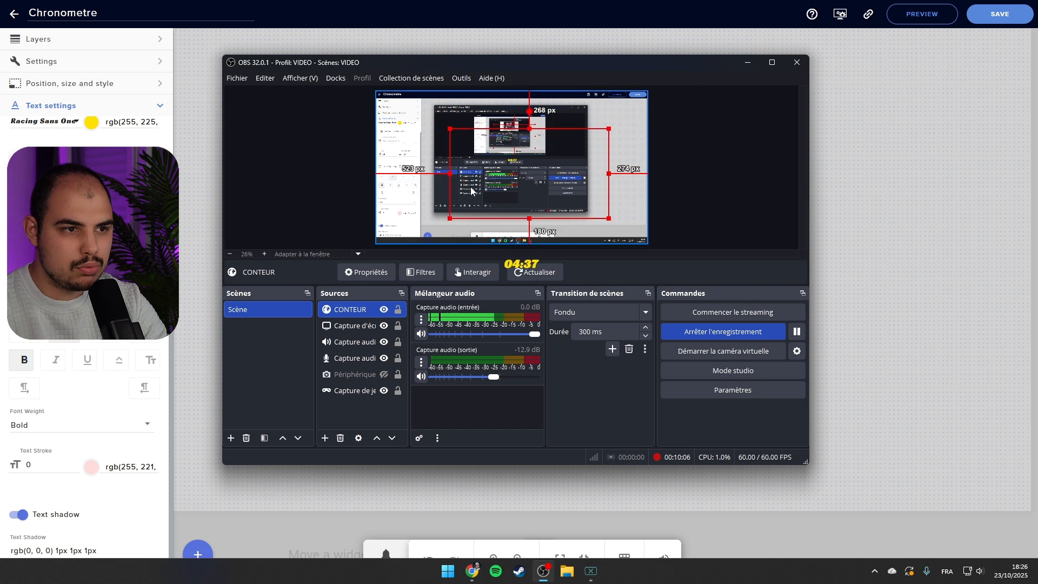
left_click_drag(446, 174, 496, 179)
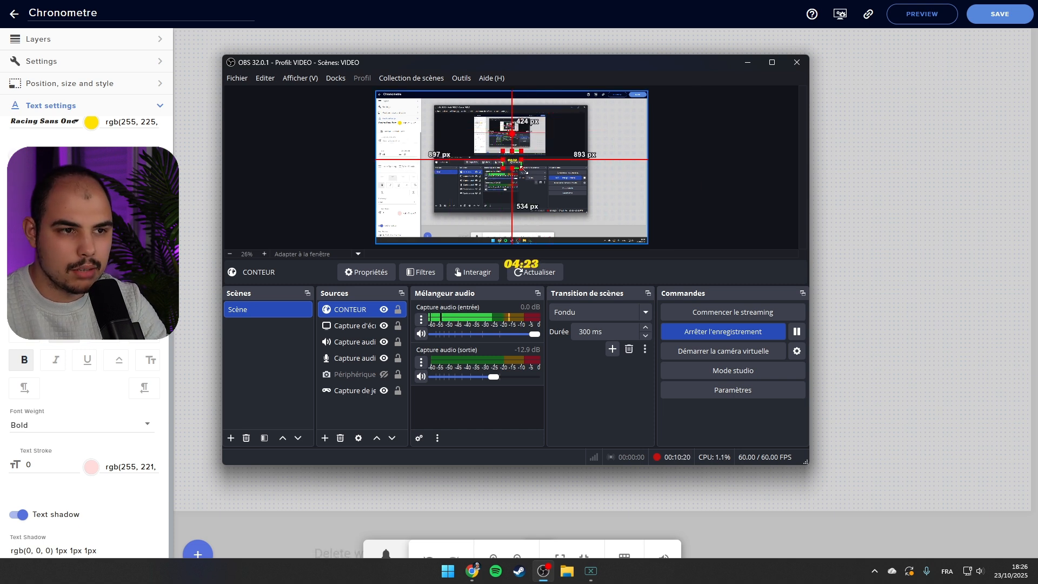
left_click_drag(520, 167, 563, 205)
left_click_drag(535, 181, 505, 230)
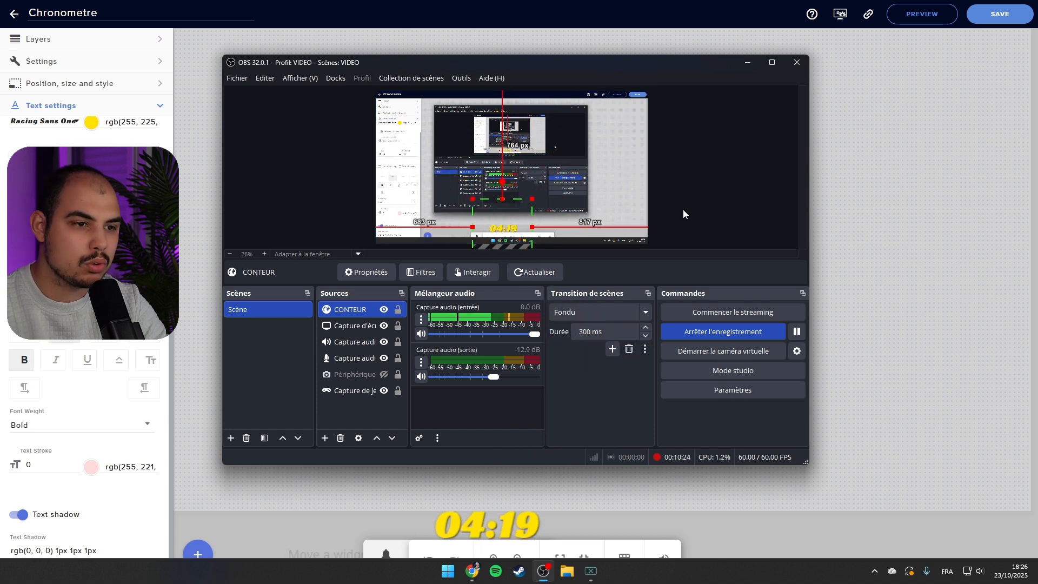